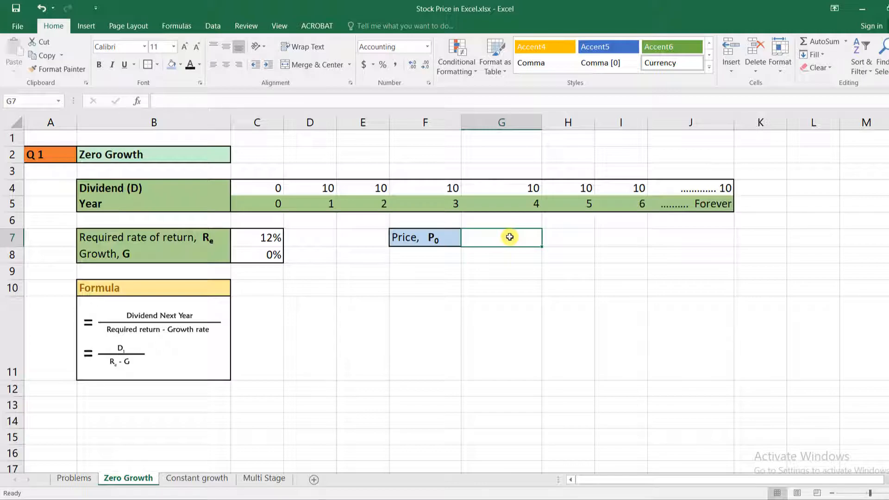
Step: Calculate the zero-growth price P0 in G7 with the formula =D4/(C7-C8)
{"action": "type", "text": "="}
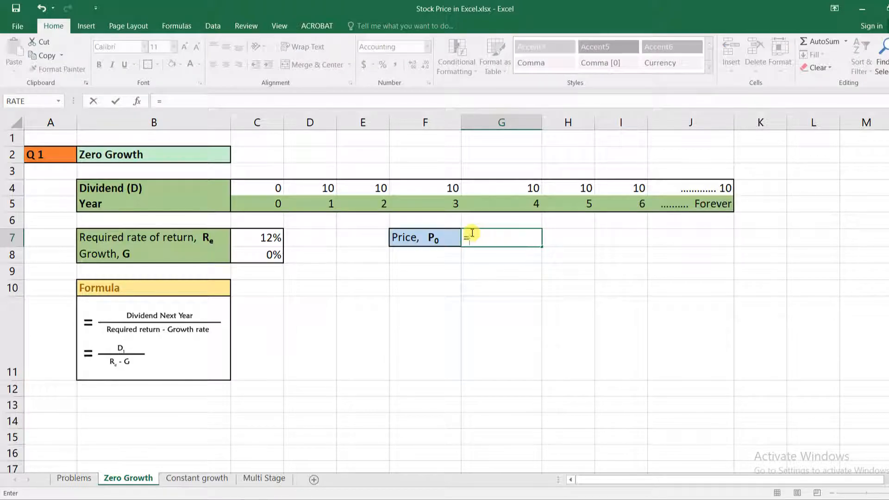
{"action": "left_click", "coordinate": [326, 186]}
{"action": "type", "text": "/("}
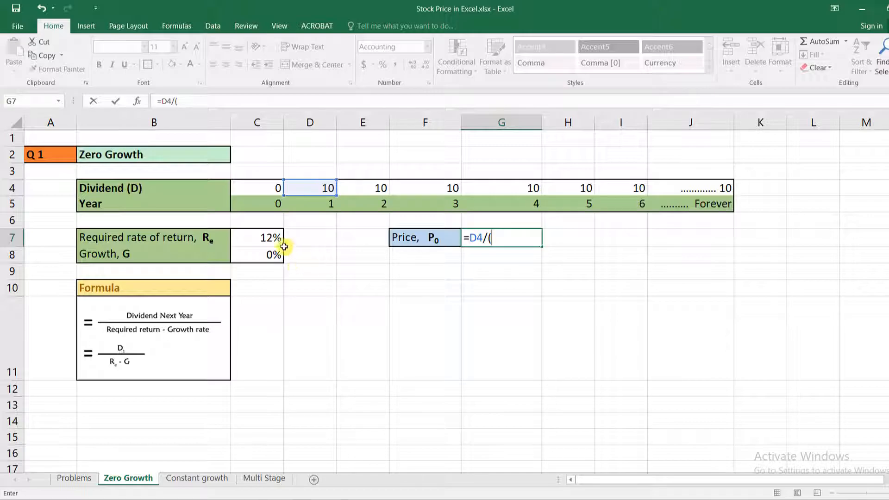
{"action": "left_click", "coordinate": [272, 237]}
{"action": "type", "text": "-"}
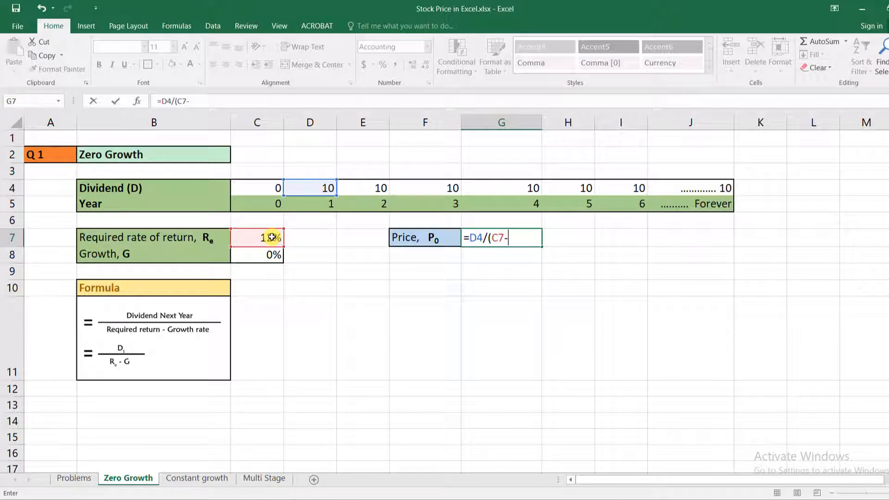
{"action": "left_click", "coordinate": [263, 256]}
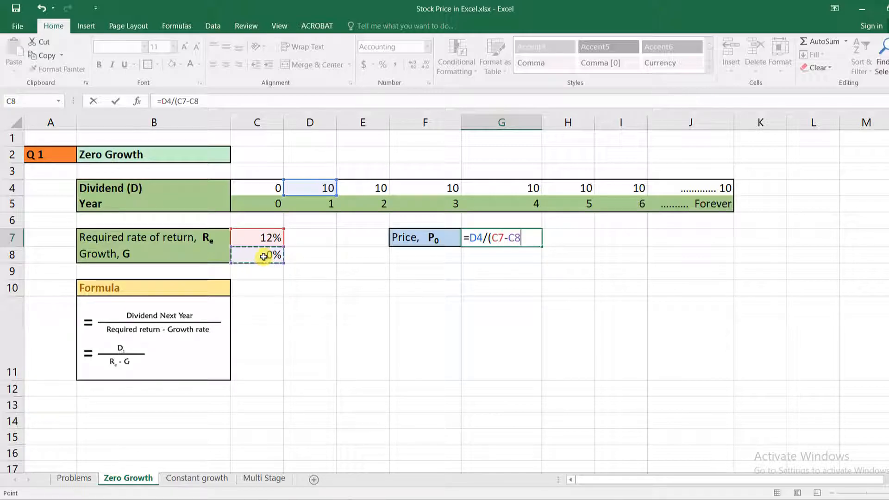
{"action": "type", "text": ")"}
{"action": "key", "text": "Return"}
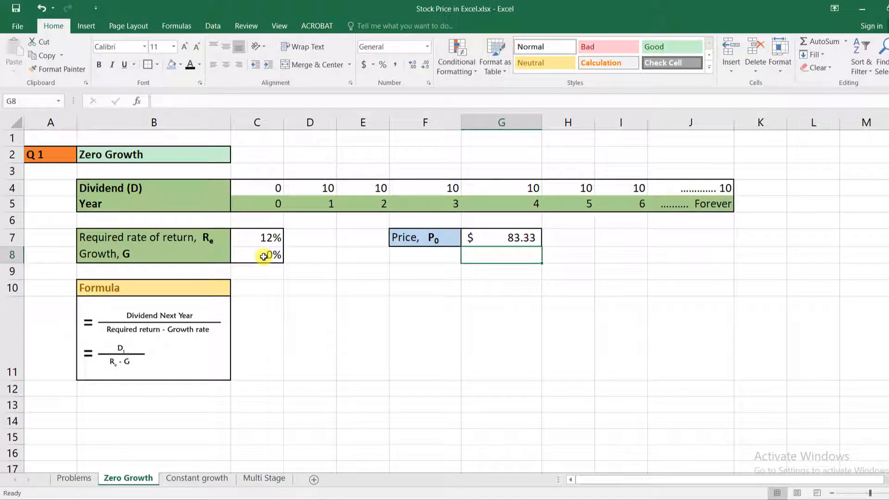
{"action": "left_click", "coordinate": [519, 236]}
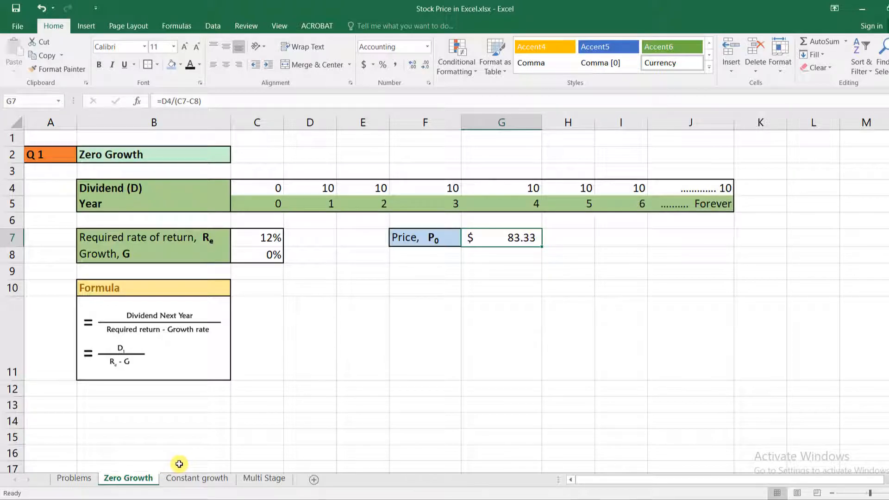
Step: Switch to the Constant growth sheet and examine its dividend stream, required rate of return and growth rate
{"action": "left_click", "coordinate": [188, 482]}
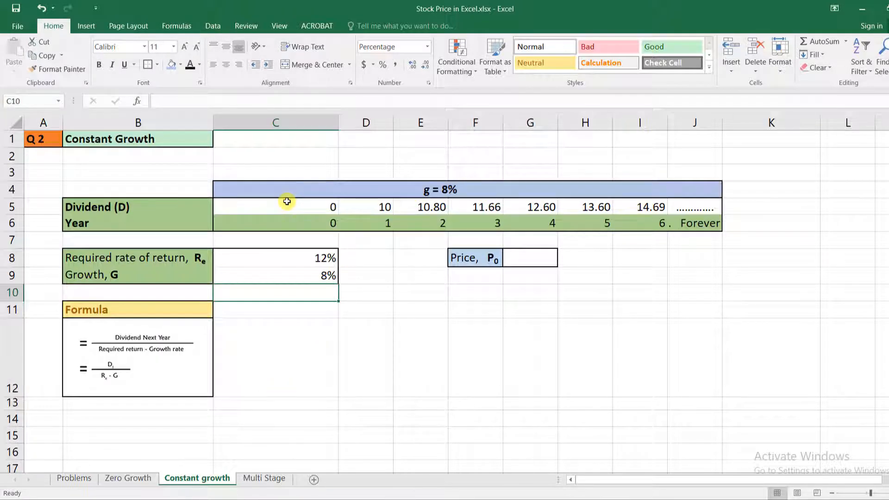
{"action": "left_click", "coordinate": [387, 223]}
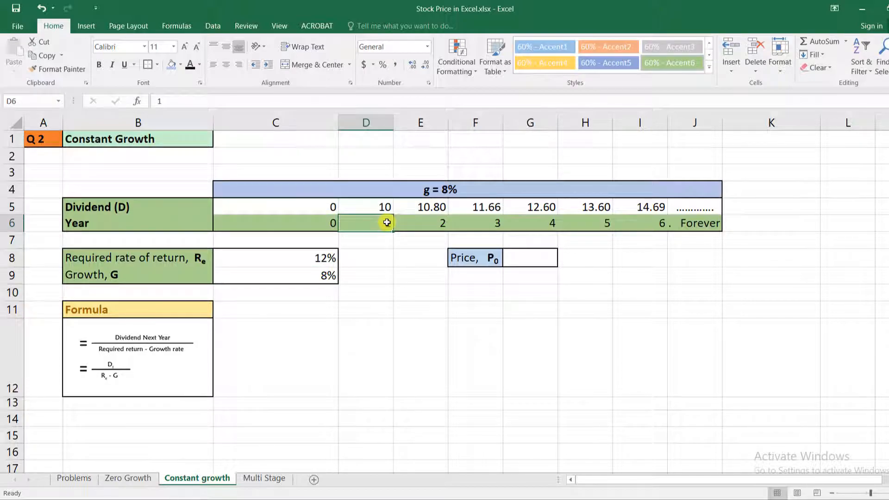
{"action": "left_click", "coordinate": [386, 208]}
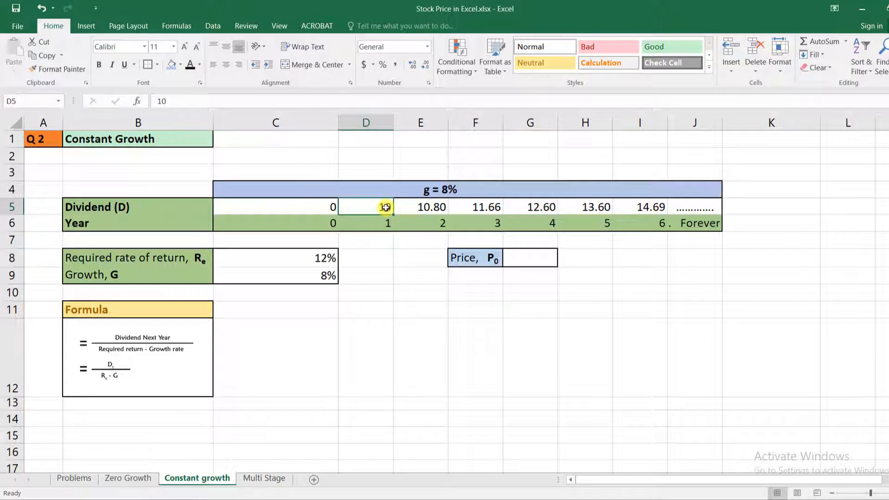
{"action": "left_click", "coordinate": [664, 205]}
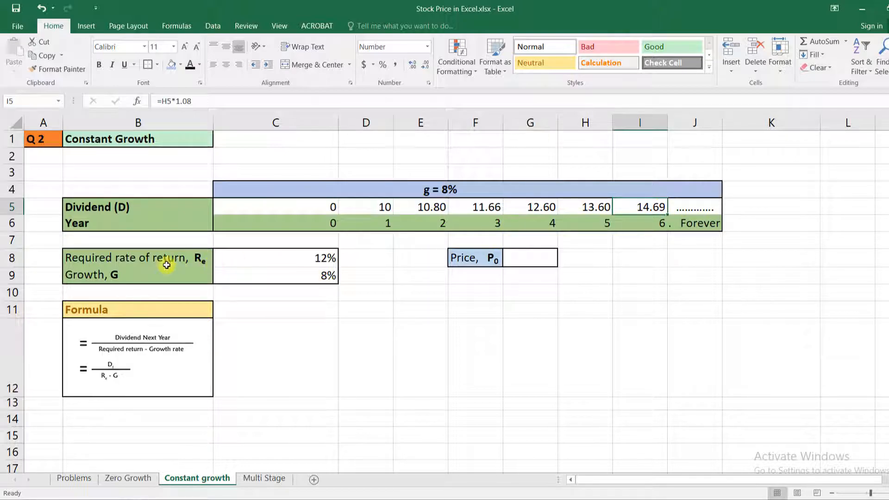
{"action": "left_click", "coordinate": [325, 260]}
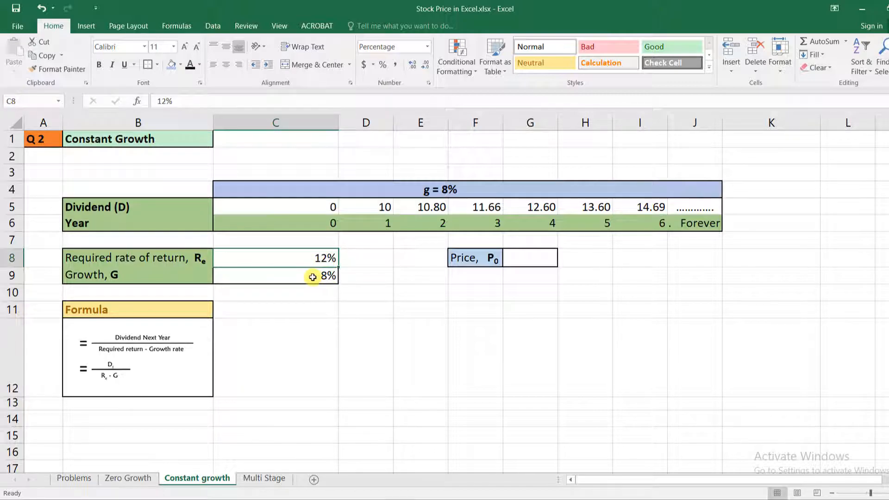
{"action": "left_click", "coordinate": [326, 276]}
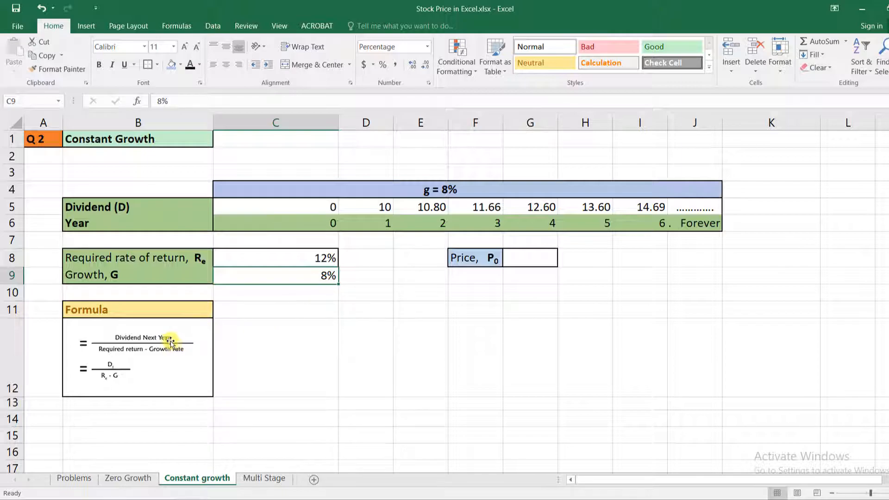
Step: Calculate the constant-growth price P0 in G8 with the formula =D5/(C8-C9)
{"action": "left_click", "coordinate": [523, 263]}
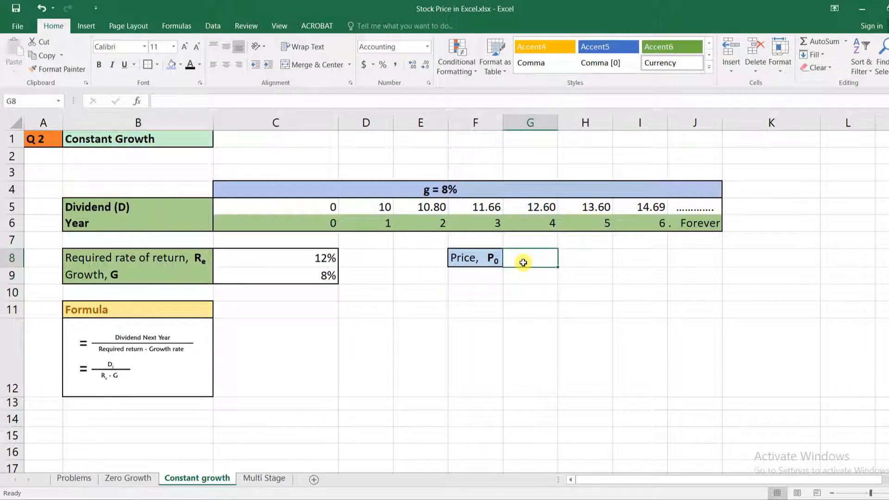
{"action": "type", "text": "="}
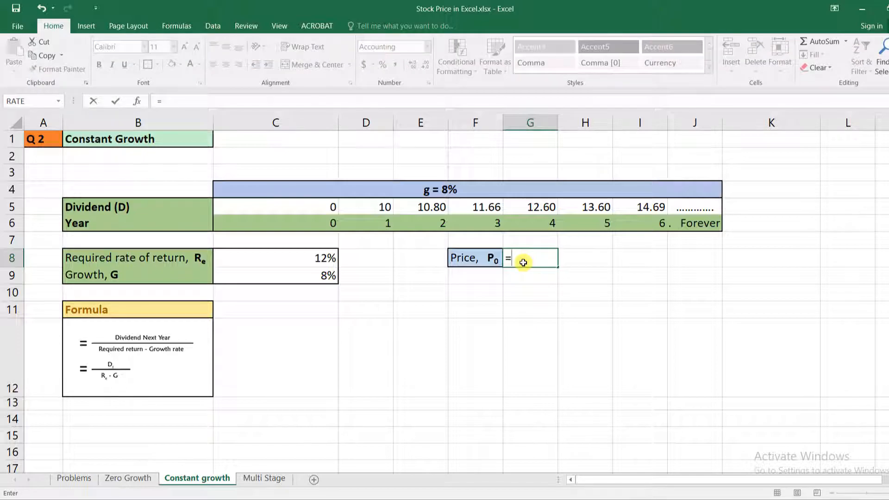
{"action": "left_click", "coordinate": [531, 263]}
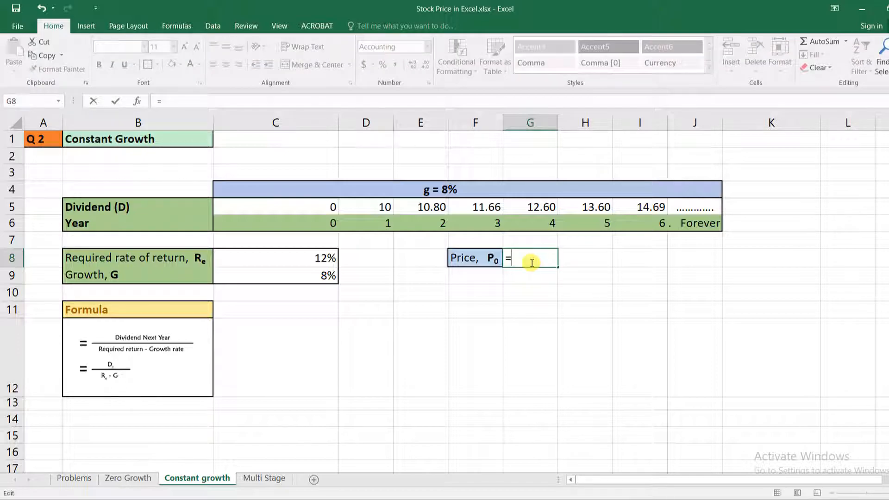
{"action": "left_click", "coordinate": [369, 208]}
{"action": "type", "text": "/("}
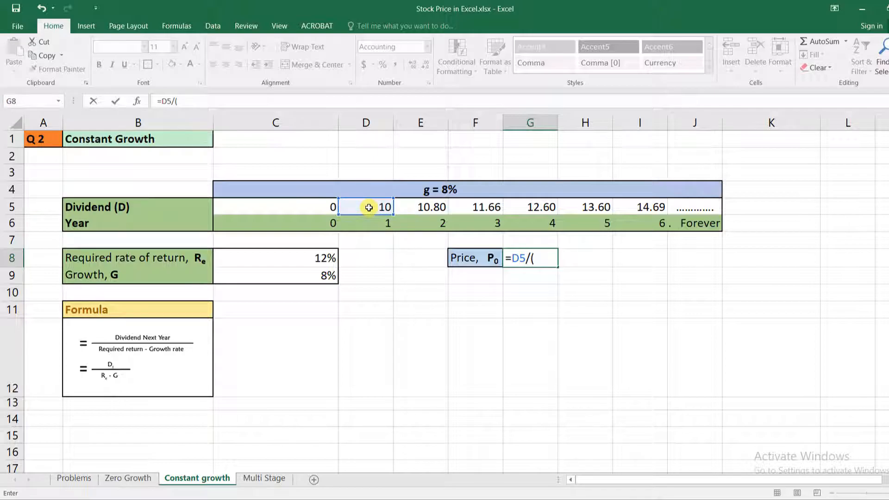
{"action": "left_click", "coordinate": [307, 259]}
{"action": "type", "text": "-"}
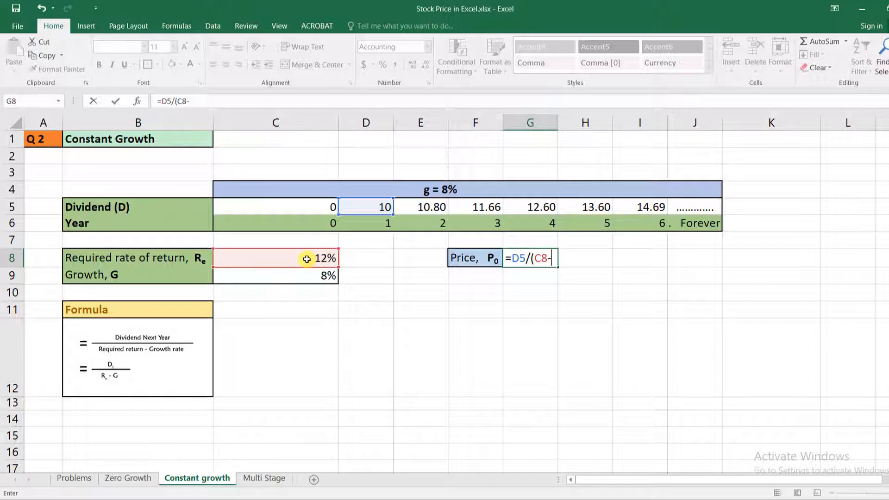
{"action": "left_click", "coordinate": [324, 277]}
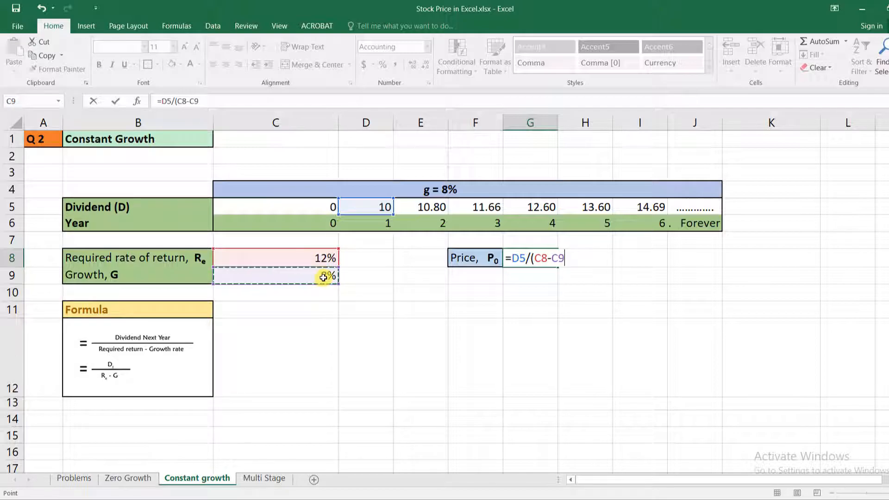
{"action": "type", "text": ")"}
{"action": "key", "text": "Return"}
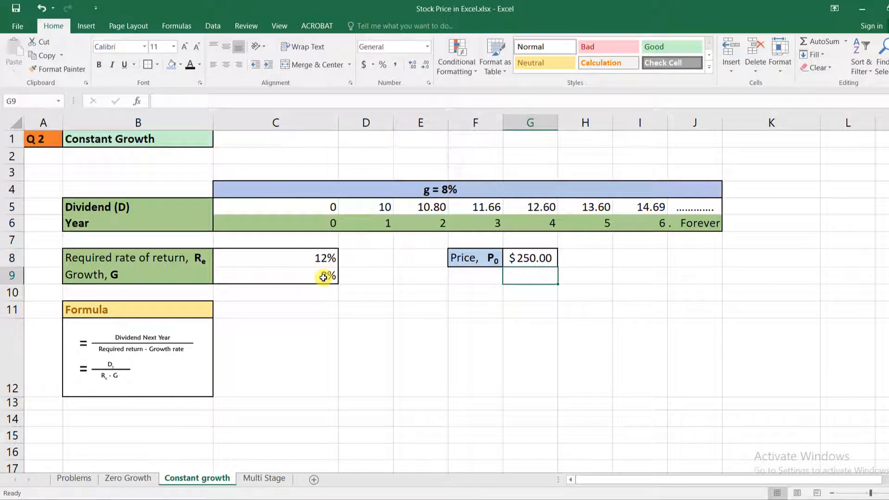
{"action": "left_click", "coordinate": [531, 258]}
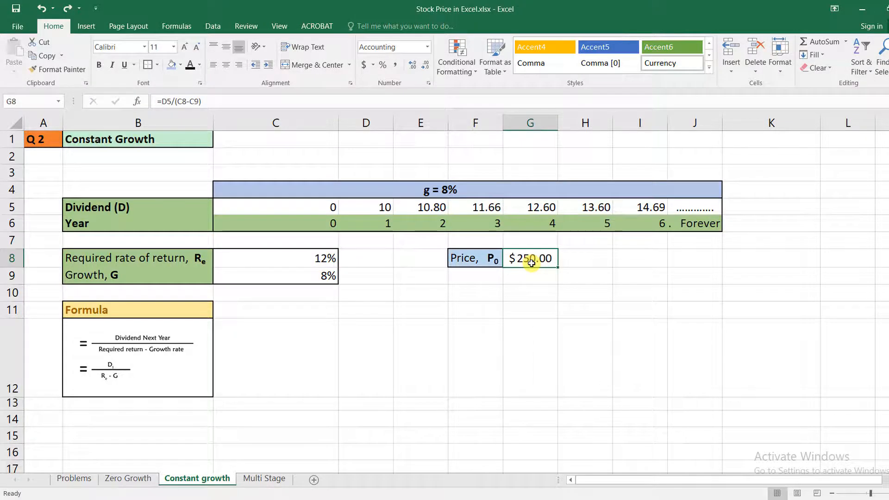
Step: Switch to the Multi Stage sheet and examine the two growth rates, the required rate of return and the last dividend paid
{"action": "left_click", "coordinate": [261, 479]}
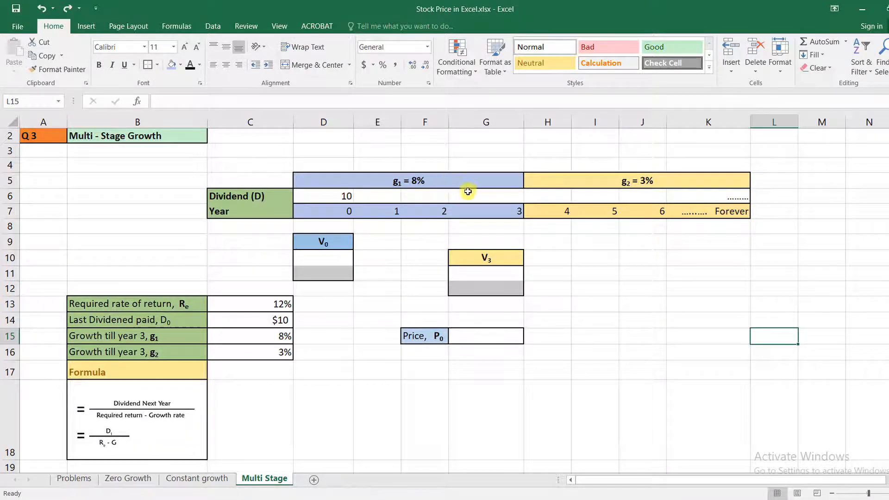
{"action": "left_click", "coordinate": [174, 336]}
{"action": "left_click", "coordinate": [173, 353]}
{"action": "left_click", "coordinate": [186, 305]}
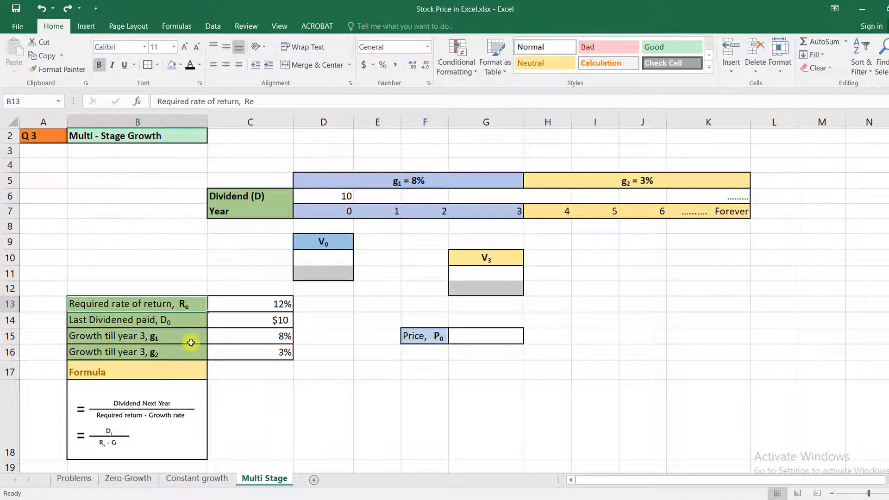
{"action": "left_click", "coordinate": [278, 304]}
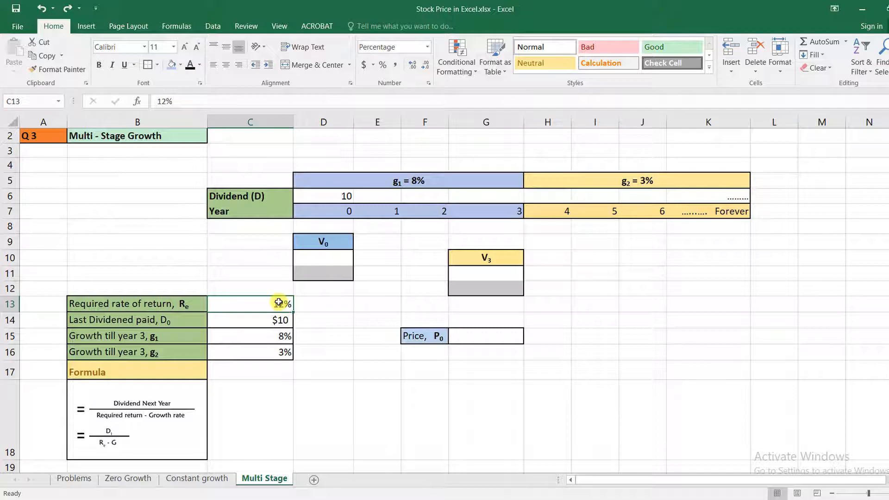
{"action": "left_click", "coordinate": [280, 318]}
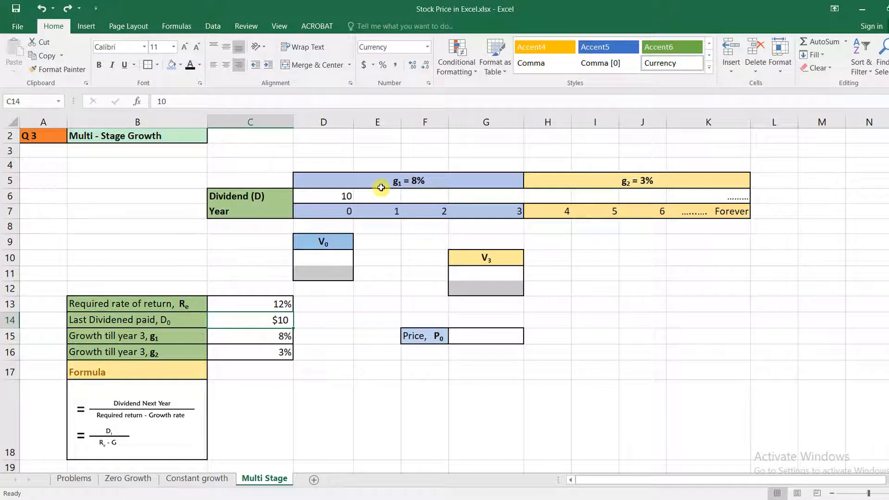
Step: Calculate the year 1 dividend in E6 with the formula =D6*1.08
{"action": "left_click", "coordinate": [385, 196]}
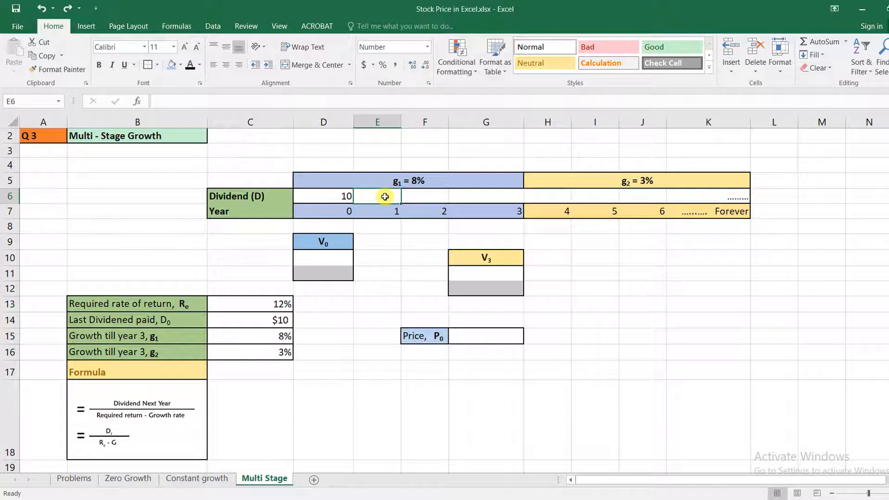
{"action": "type", "text": "="}
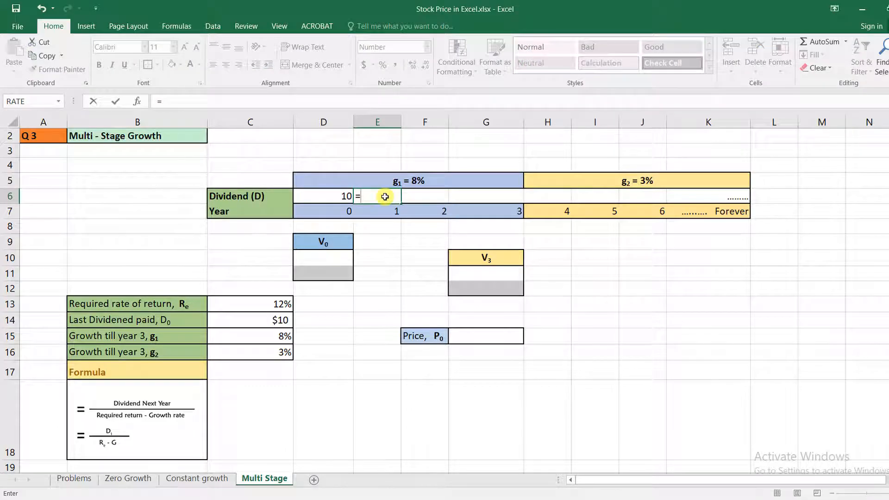
{"action": "left_click", "coordinate": [334, 195]}
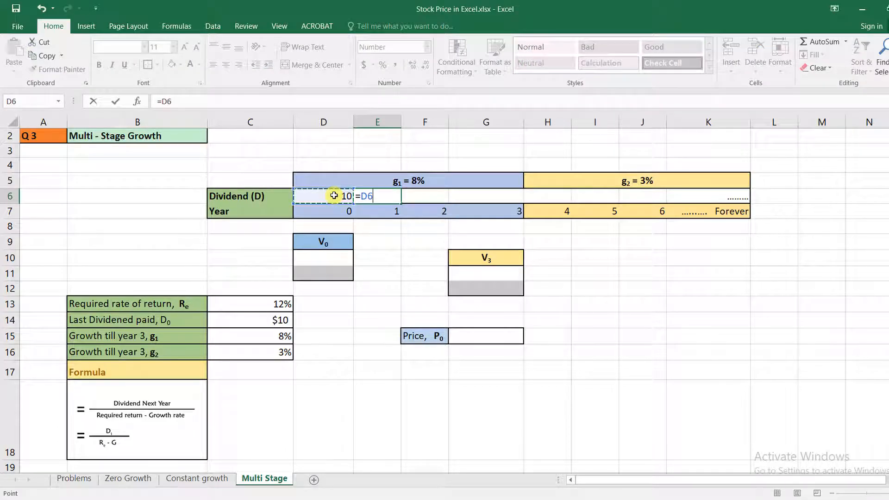
{"action": "type", "text": "*1.08"}
{"action": "key", "text": "Return"}
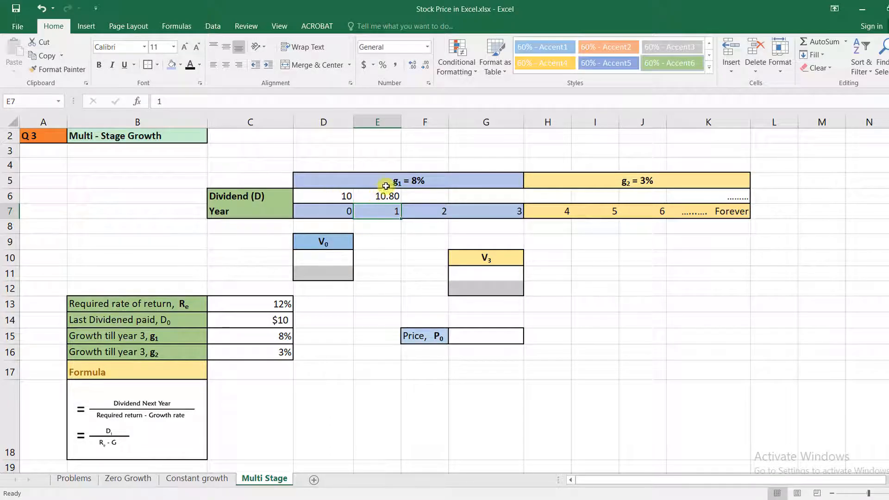
Step: Fill the year 1 dividend formula across to years 2 and 3, through G6
{"action": "left_click", "coordinate": [372, 196]}
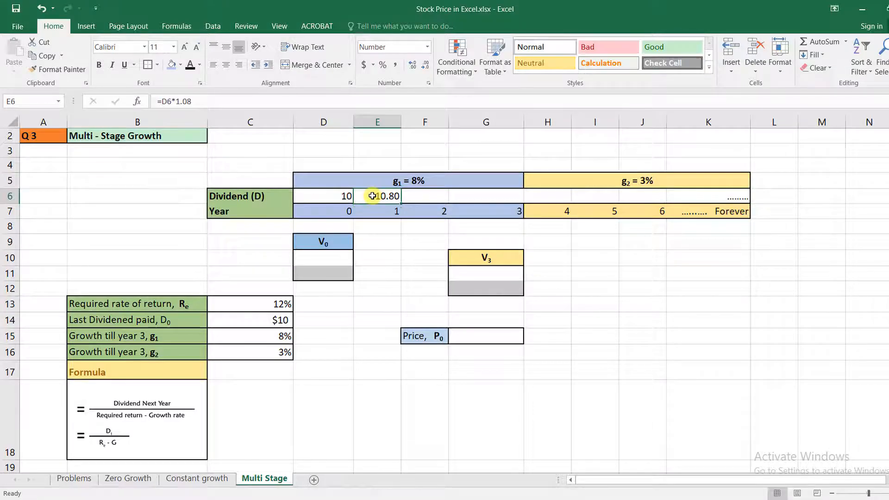
{"action": "left_click_drag", "start_coordinate": [400, 203], "coordinate": [405, 204]}
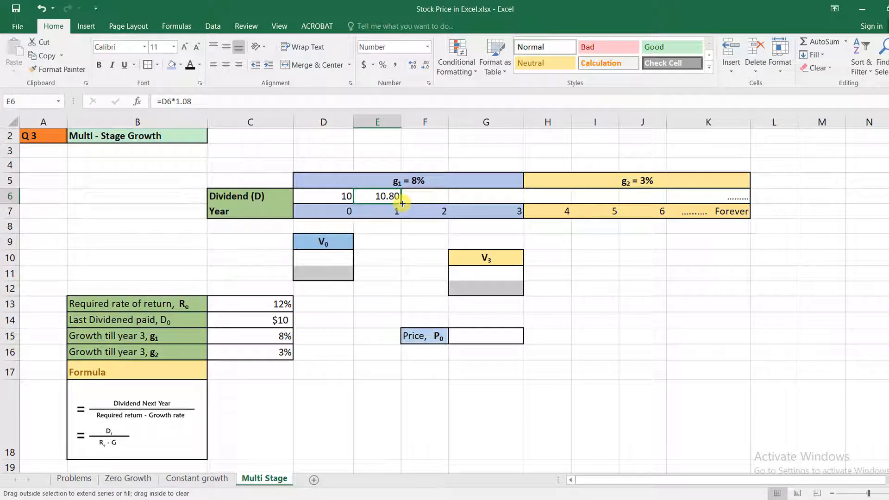
{"action": "left_click_drag", "start_coordinate": [403, 203], "coordinate": [517, 202]}
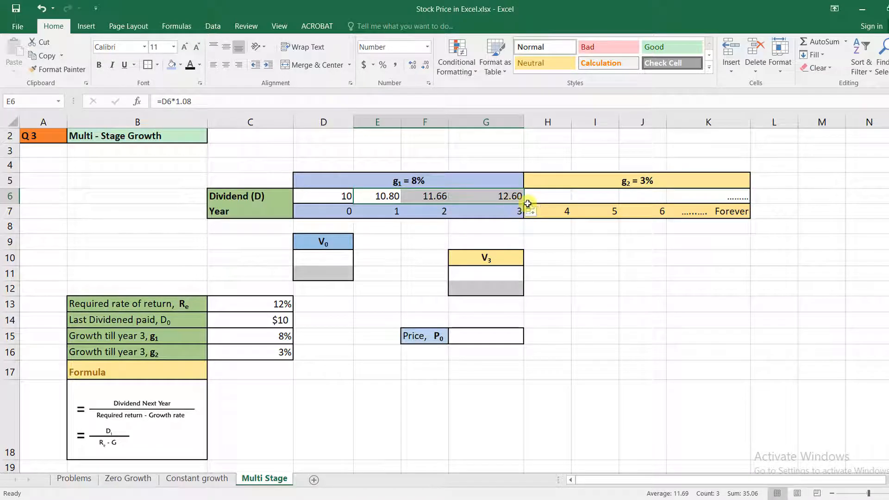
{"action": "left_click", "coordinate": [488, 195]}
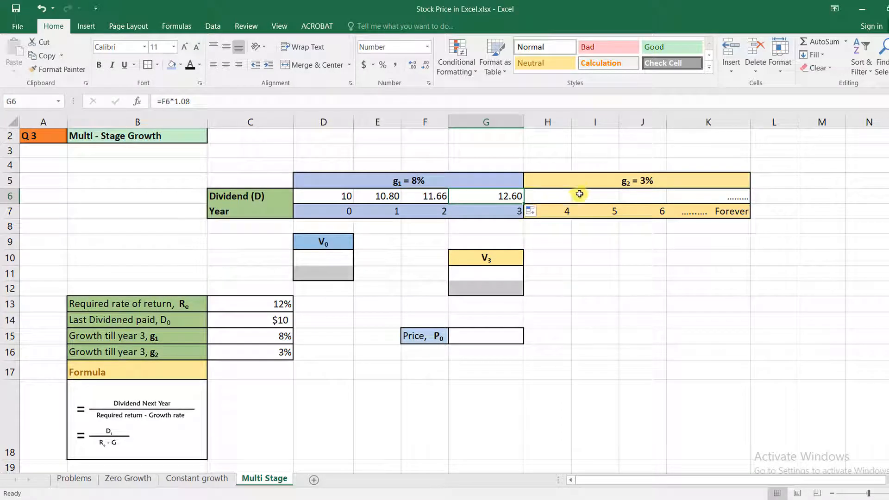
Step: Calculate the year 4 dividend in H6 with the formula =G6*1.03 and fill it across to years 5 and 6, through J6
{"action": "left_click", "coordinate": [563, 196]}
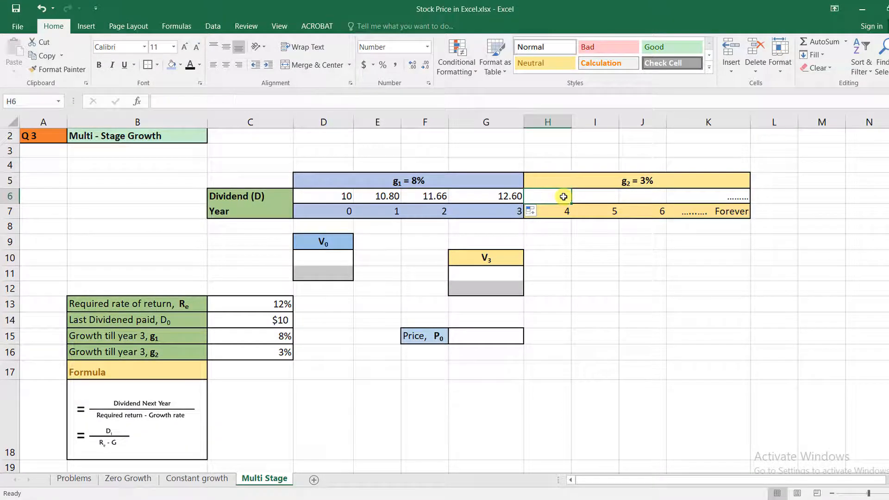
{"action": "type", "text": "="}
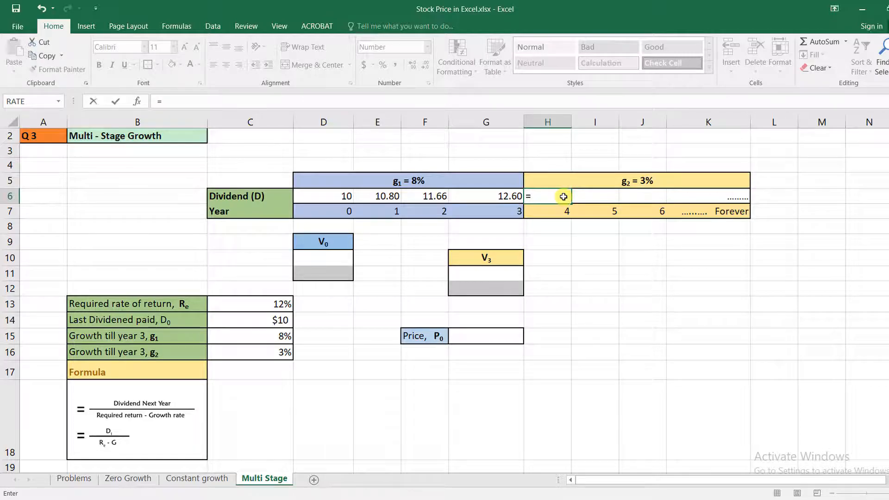
{"action": "left_click", "coordinate": [502, 197]}
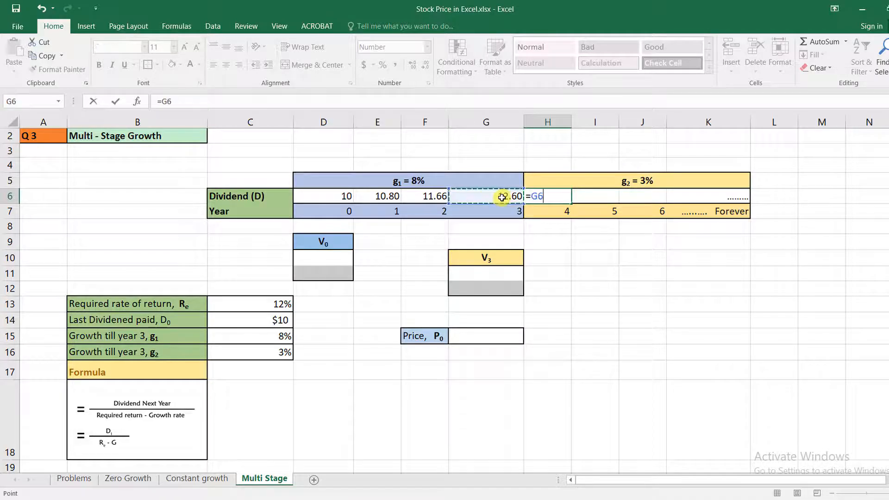
{"action": "type", "text": "*1.03"}
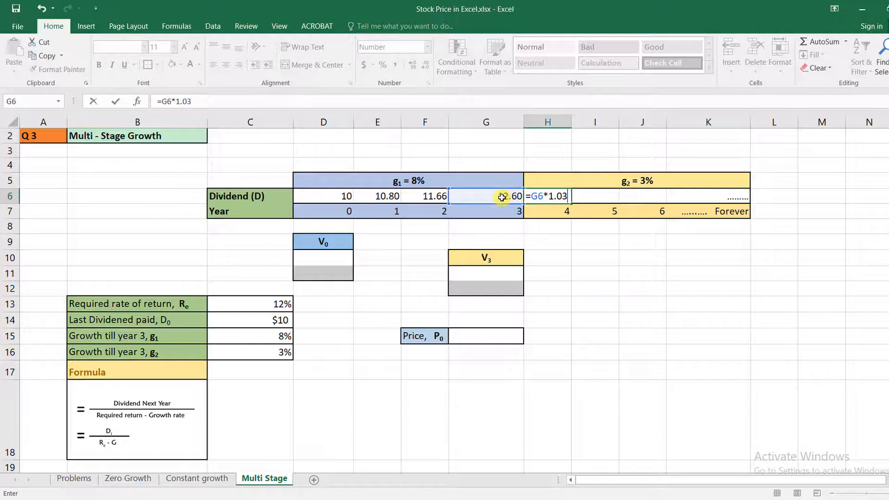
{"action": "key", "text": "Return"}
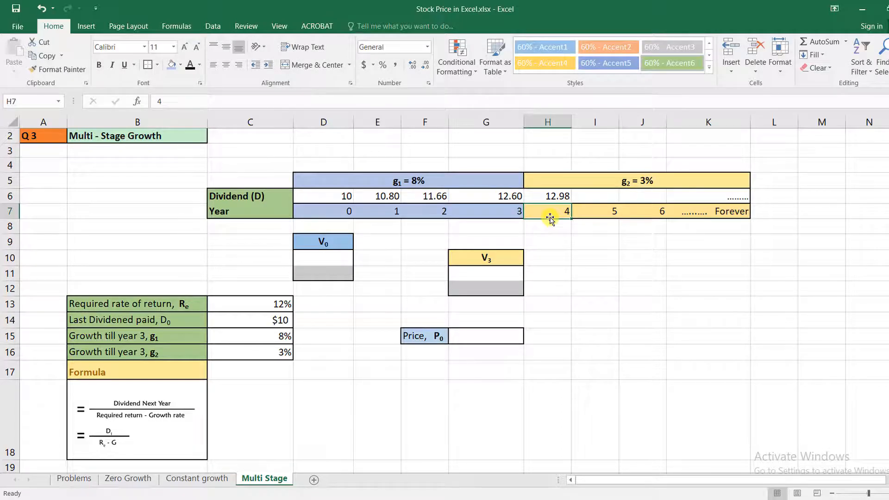
{"action": "left_click", "coordinate": [554, 198]}
{"action": "left_click_drag", "start_coordinate": [572, 204], "coordinate": [663, 199]}
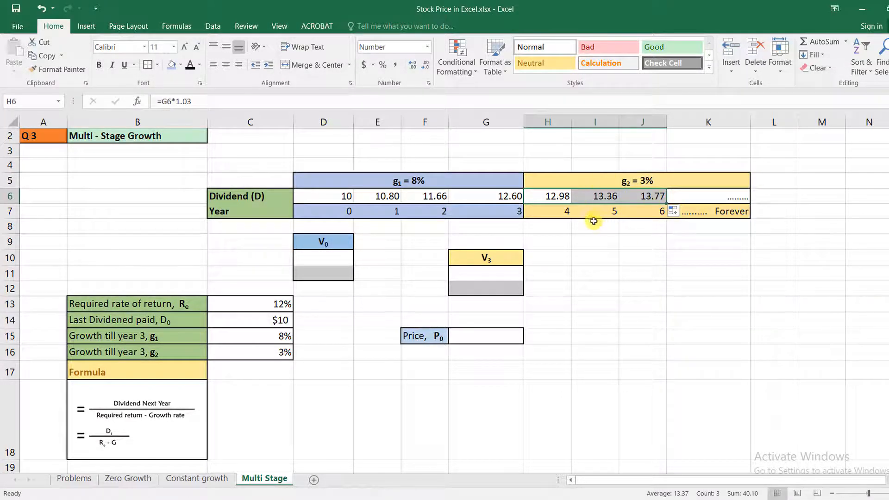
Step: Calculate V0, the present value of the year 1 to 3 dividends, in D10 with the formula =NPV(C13,E6:G6)
{"action": "left_click", "coordinate": [338, 258]}
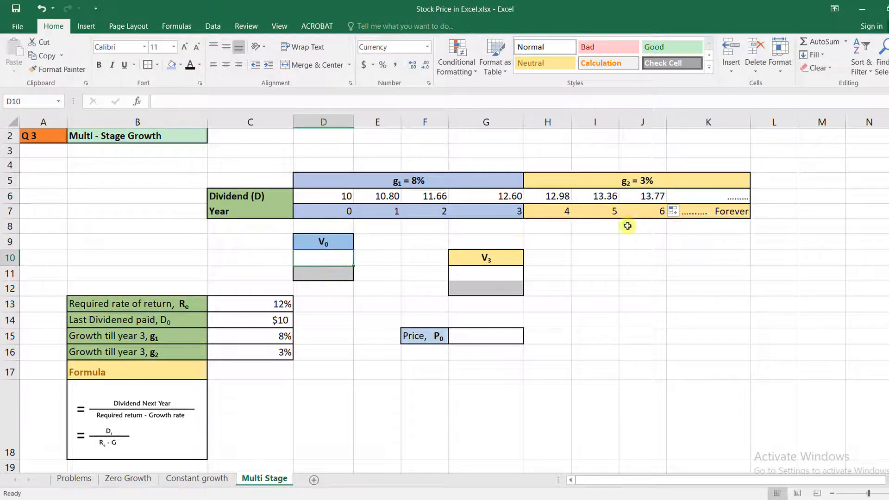
{"action": "left_click", "coordinate": [483, 336]}
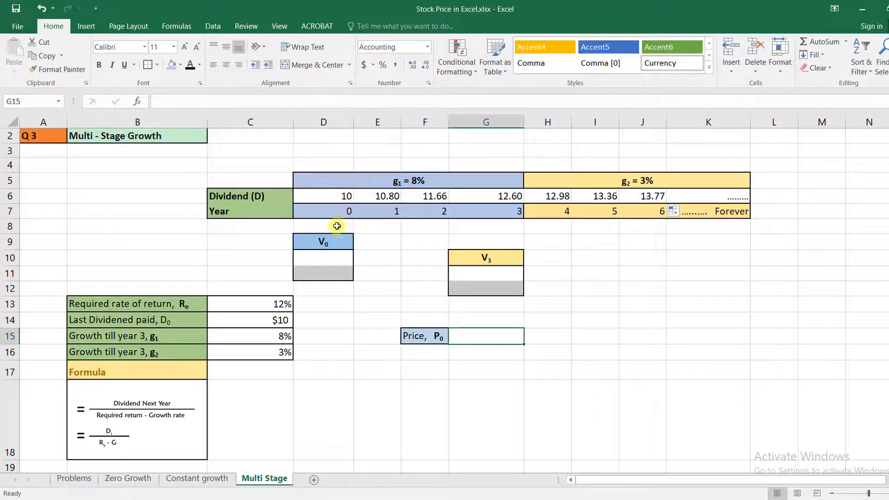
{"action": "left_click", "coordinate": [334, 262]}
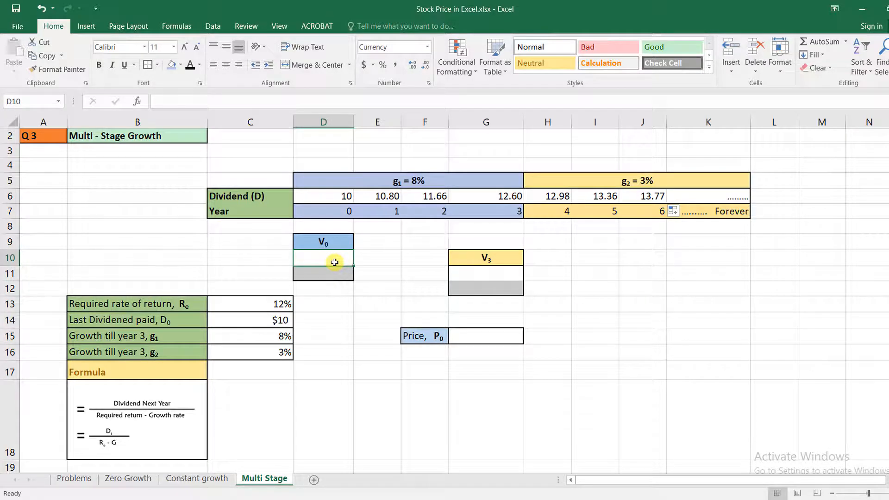
{"action": "type", "text": "="}
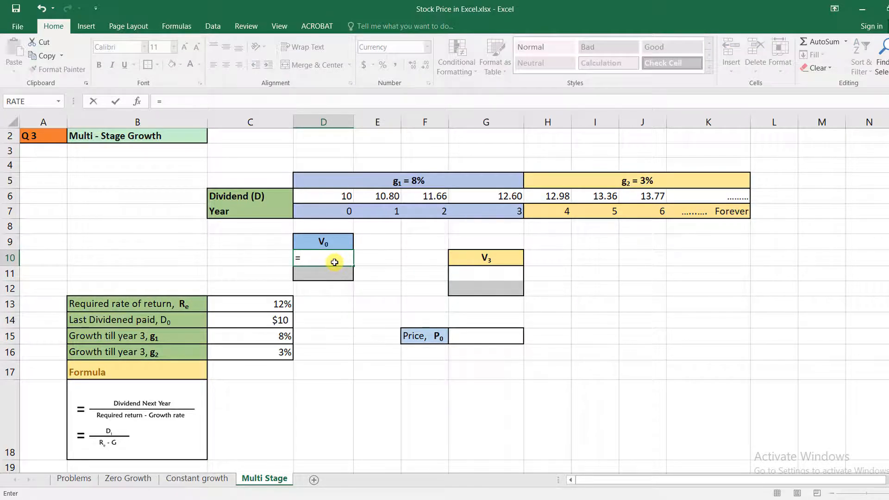
{"action": "type", "text": "npv"}
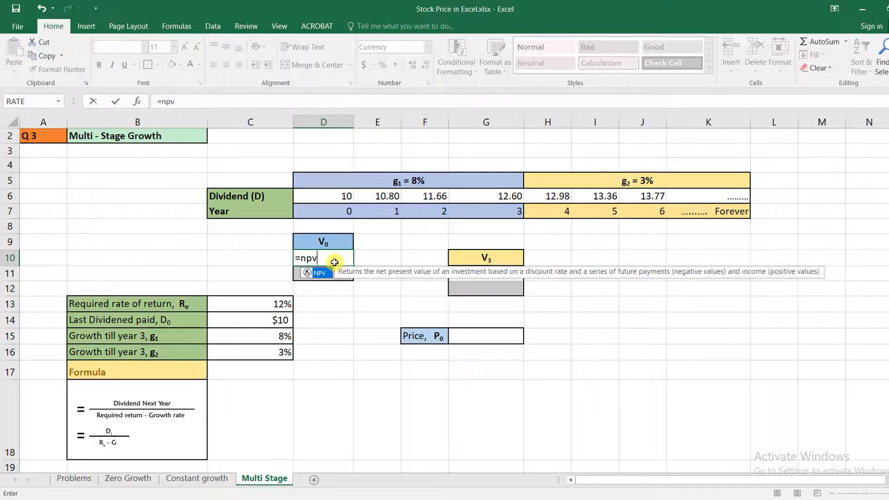
{"action": "double_click", "coordinate": [319, 274]}
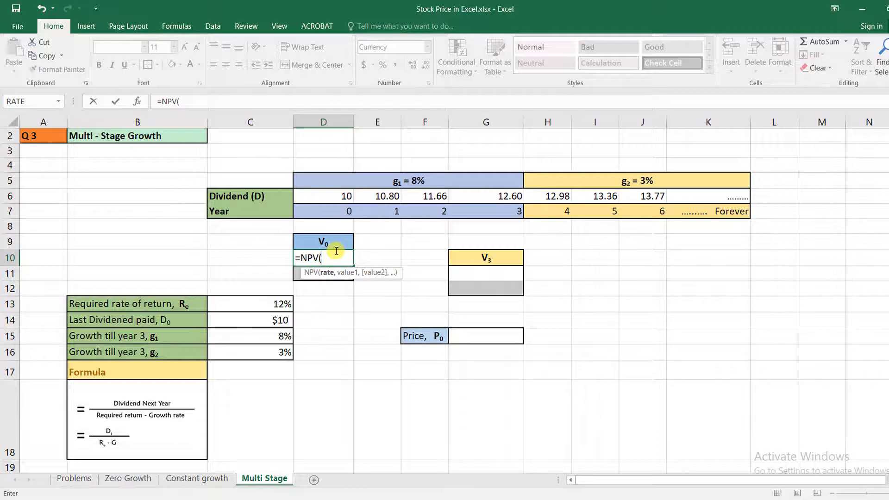
{"action": "left_click", "coordinate": [280, 304]}
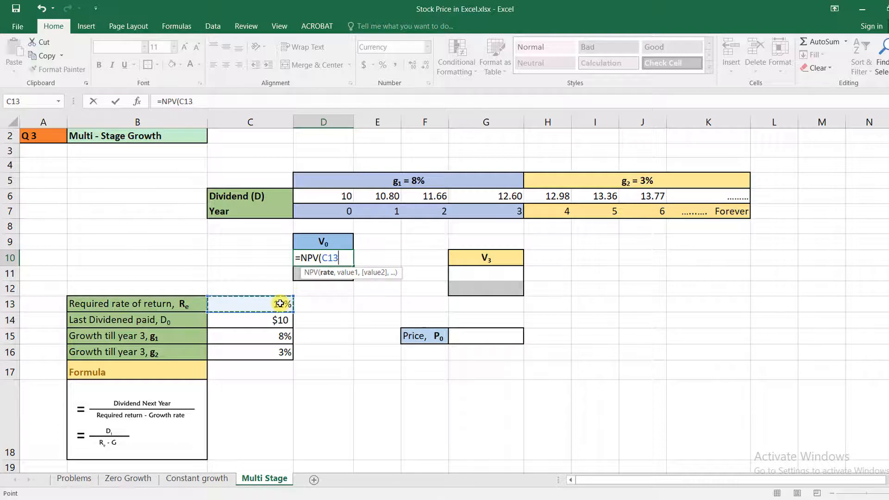
{"action": "type", "text": ","}
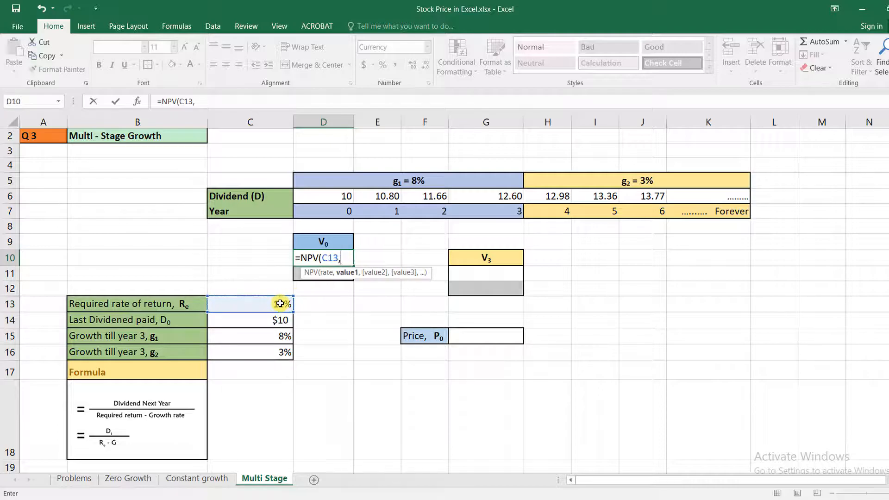
{"action": "left_click", "coordinate": [381, 196]}
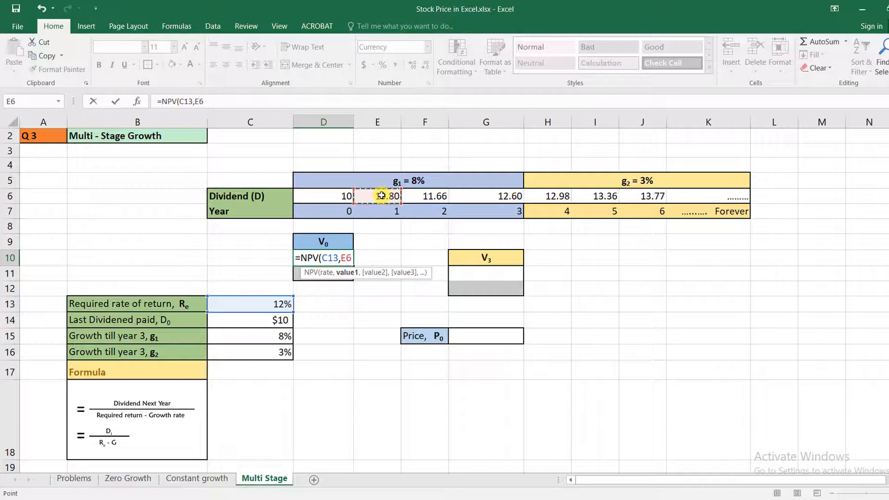
{"action": "left_click", "coordinate": [503, 195], "text": "shift"}
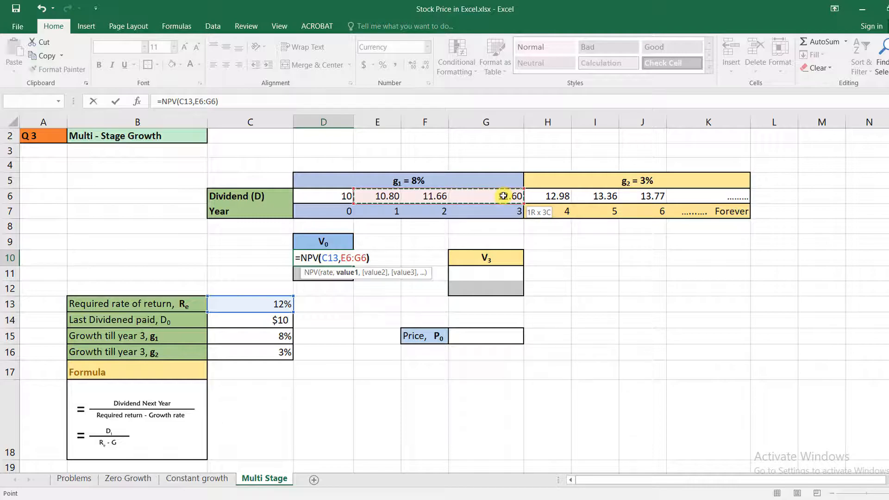
{"action": "key", "text": "ctrl+Return"}
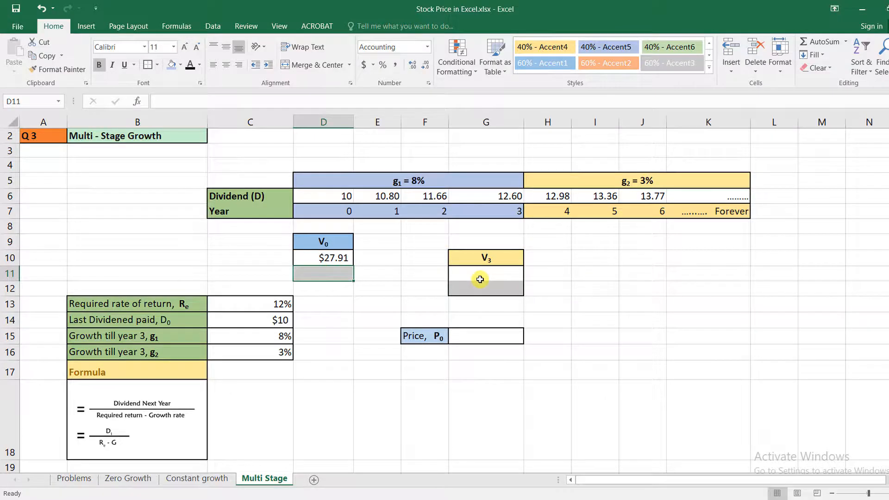
Step: Calculate V3, the value of the constant-growth dividends from year 4 onward, in G11 with the formula =H6/(C13-C16)
{"action": "left_click", "coordinate": [330, 260]}
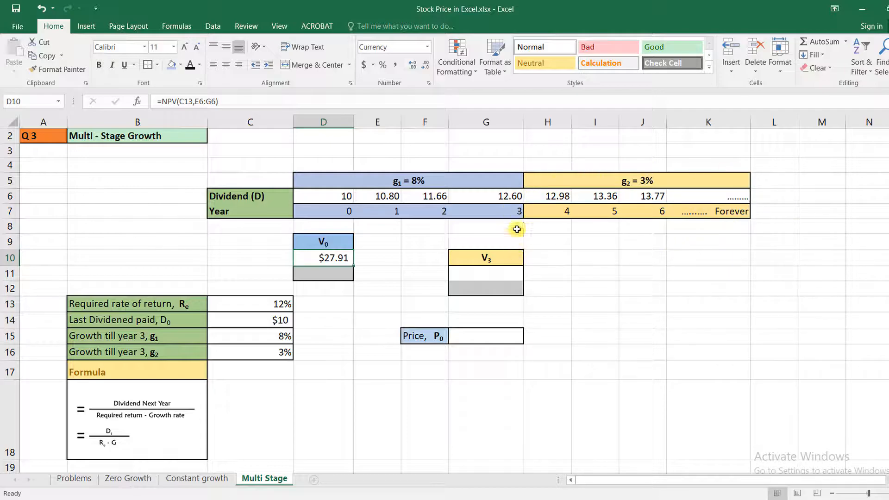
{"action": "left_click", "coordinate": [492, 259]}
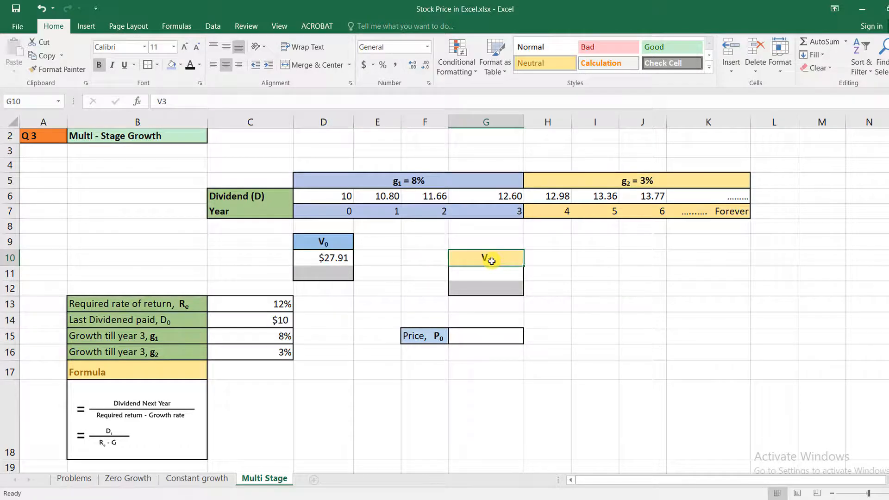
{"action": "left_click", "coordinate": [503, 272]}
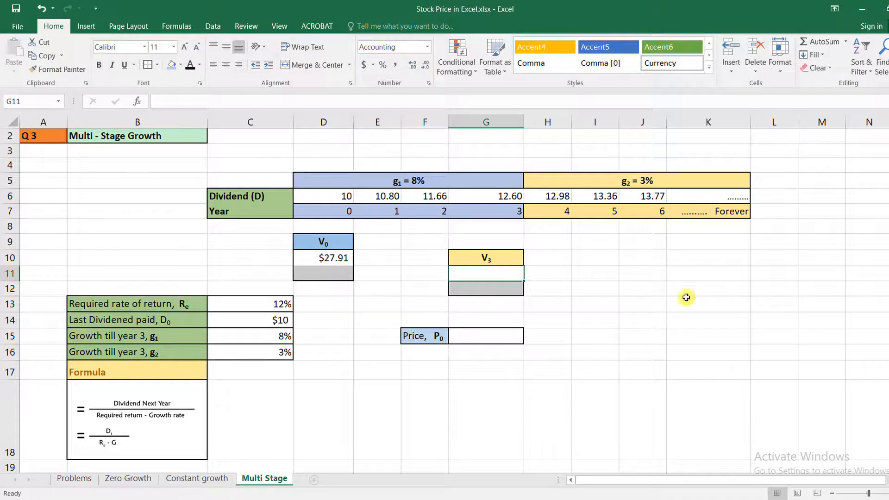
{"action": "type", "text": "="}
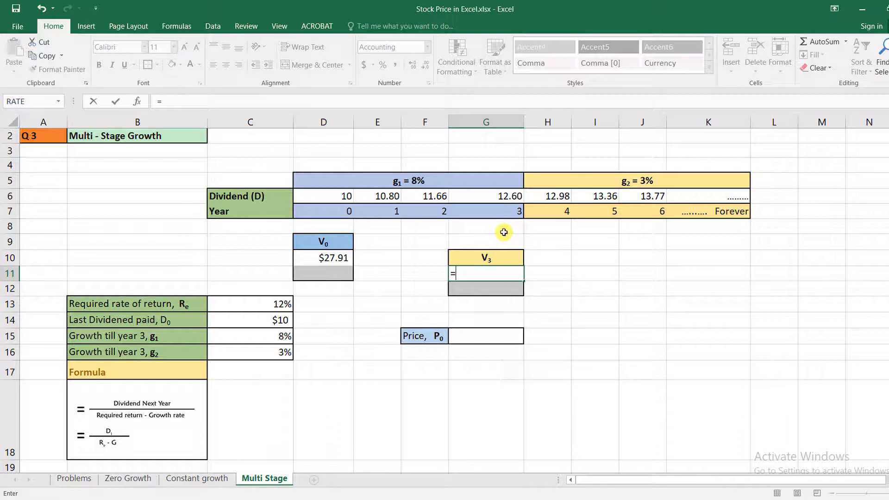
{"action": "left_click", "coordinate": [556, 198]}
{"action": "type", "text": "/"}
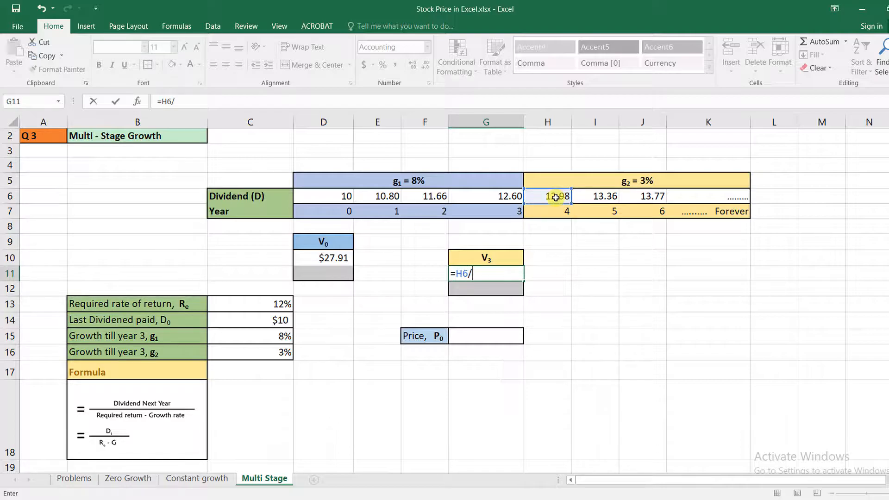
{"action": "type", "text": "("}
{"action": "left_click", "coordinate": [262, 305]}
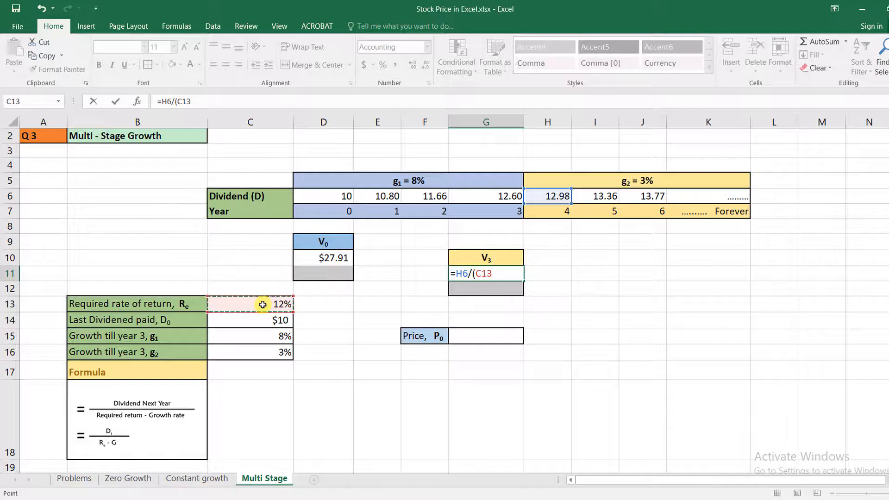
{"action": "type", "text": "-"}
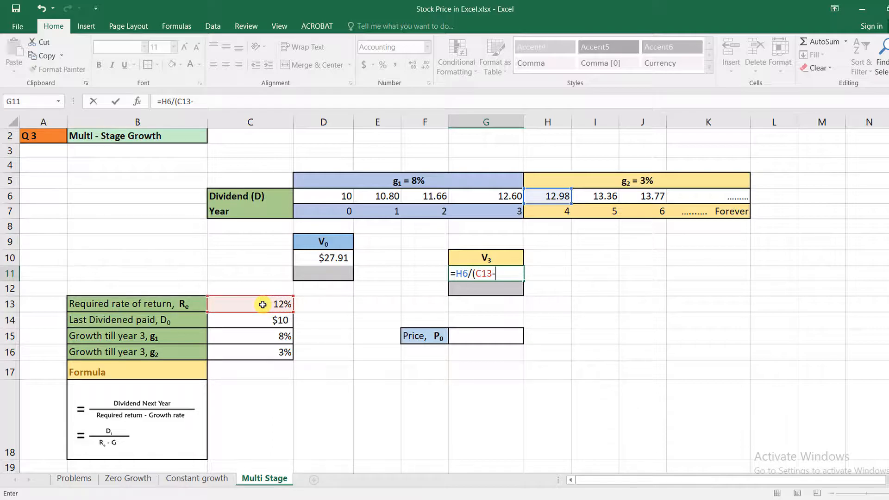
{"action": "left_click", "coordinate": [284, 351]}
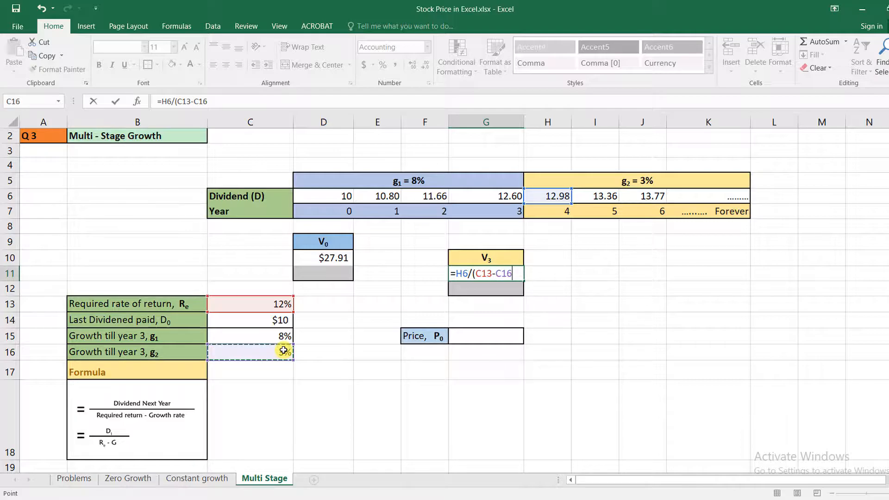
{"action": "key", "text": "Return"}
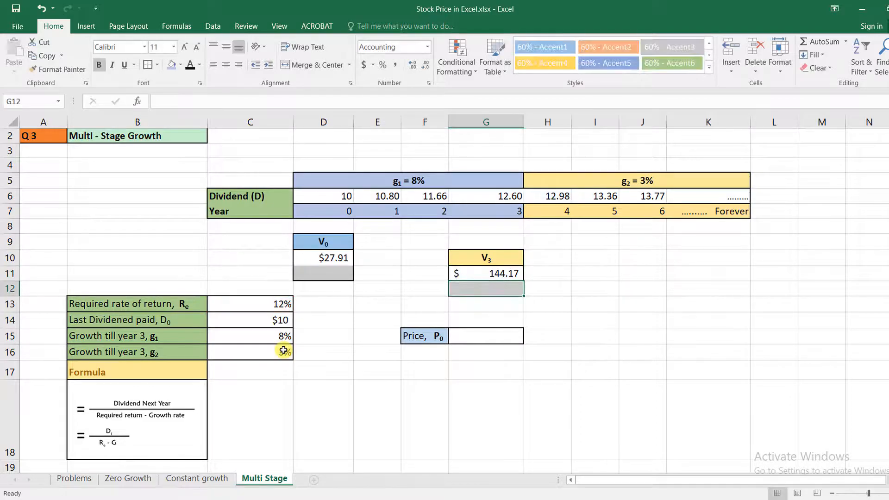
Step: Enter the negative of V0 in D11, the shaded cell below it, with the formula =-D10
{"action": "left_click", "coordinate": [337, 277]}
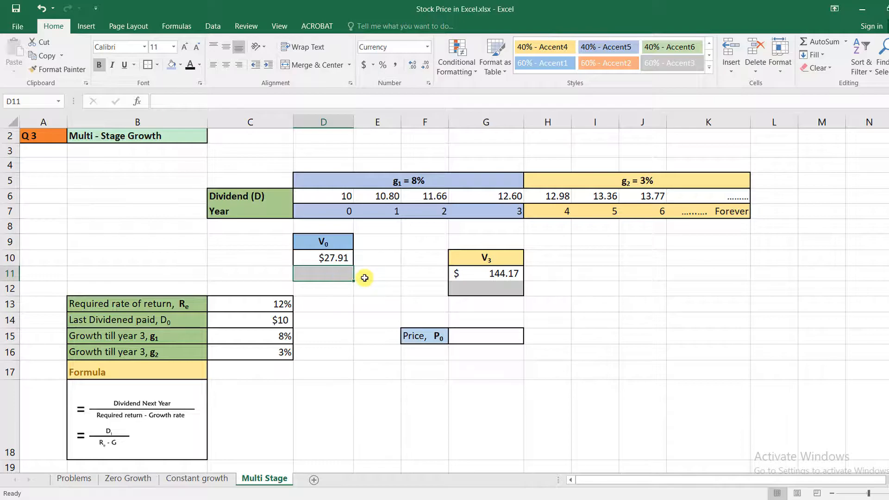
{"action": "left_click", "coordinate": [334, 257]}
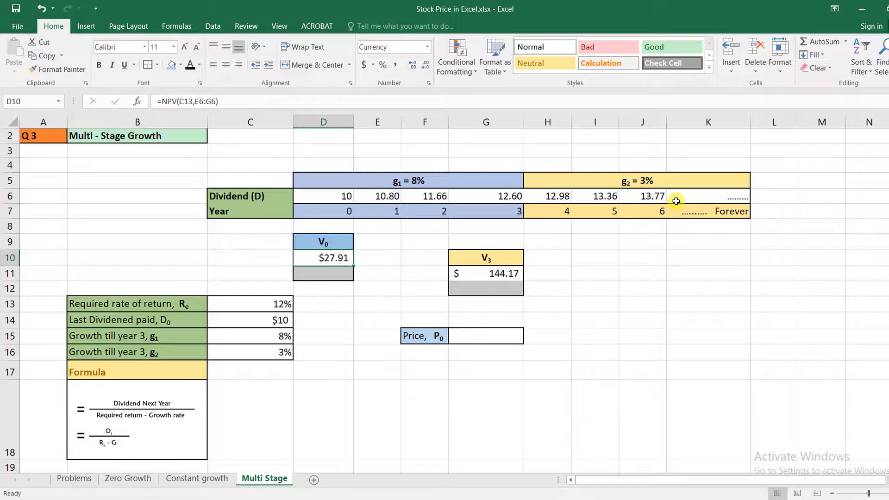
{"action": "left_click", "coordinate": [321, 273]}
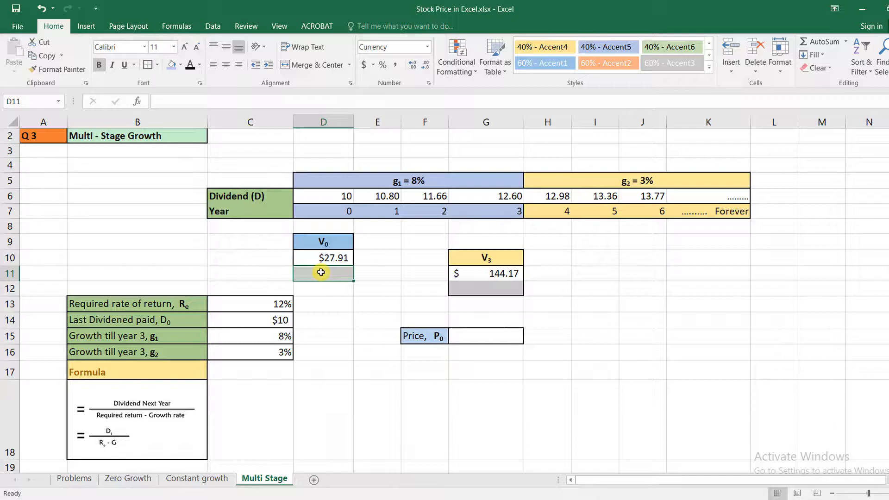
{"action": "type", "text": "=-"}
{"action": "left_click", "coordinate": [329, 258]}
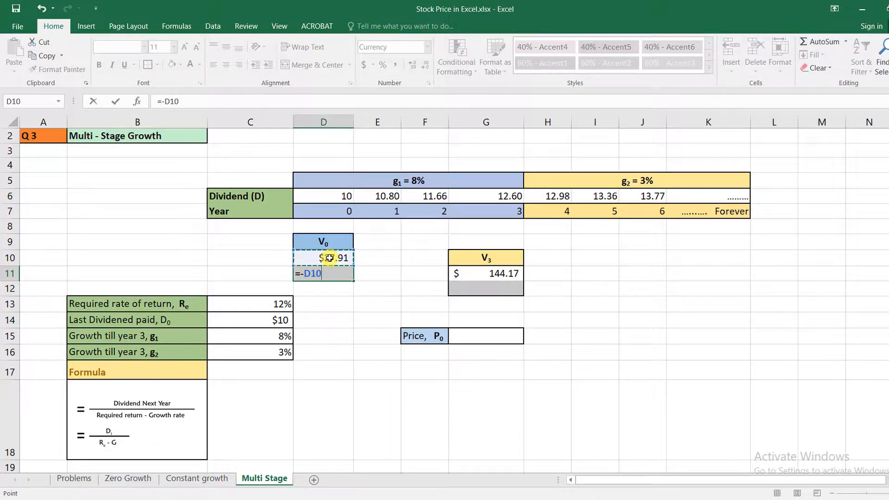
{"action": "key", "text": "ctrl+Return"}
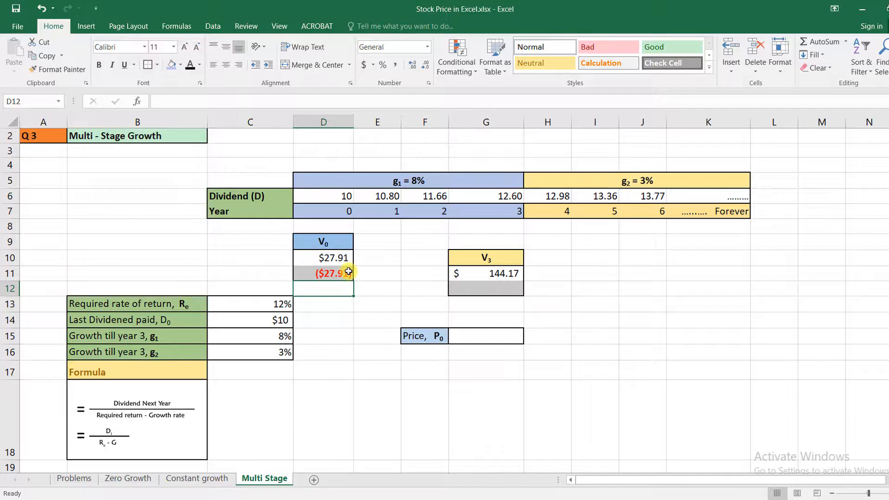
Step: Calculate the price P0 in G15 from the negative V0 and the discounted V3 with the formula =D11+PV(C13,G7,0,G11)
{"action": "left_click", "coordinate": [509, 288]}
{"action": "left_click", "coordinate": [507, 273]}
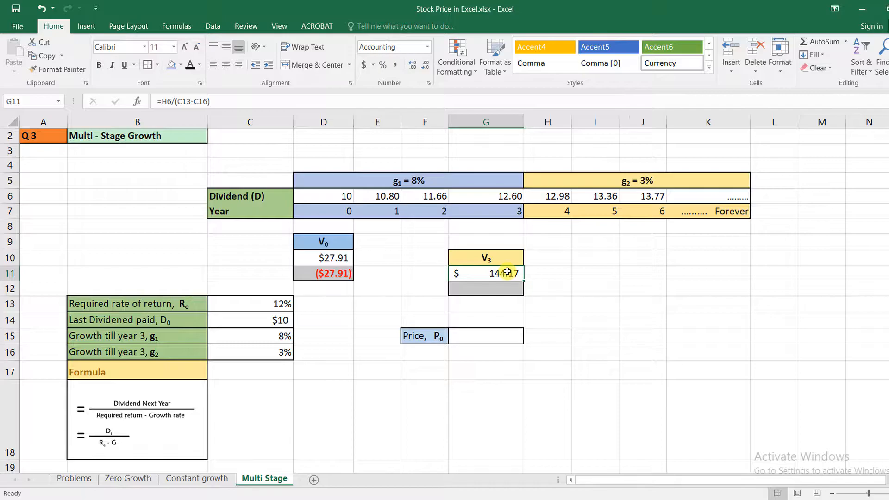
{"action": "left_click", "coordinate": [512, 338]}
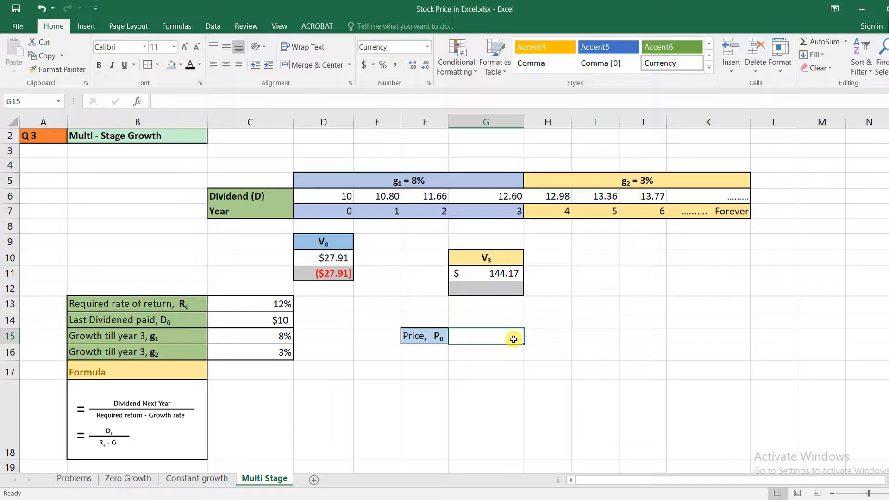
{"action": "type", "text": "="}
{"action": "left_click", "coordinate": [333, 274]}
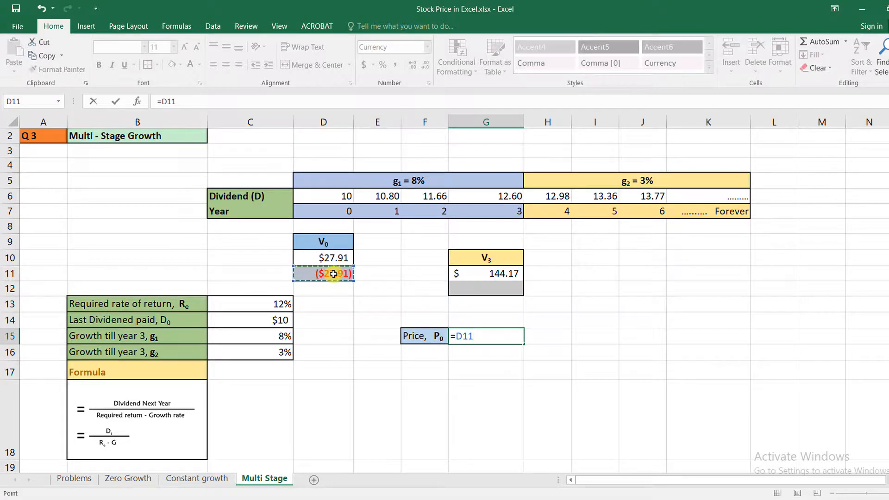
{"action": "type", "text": "+pv"}
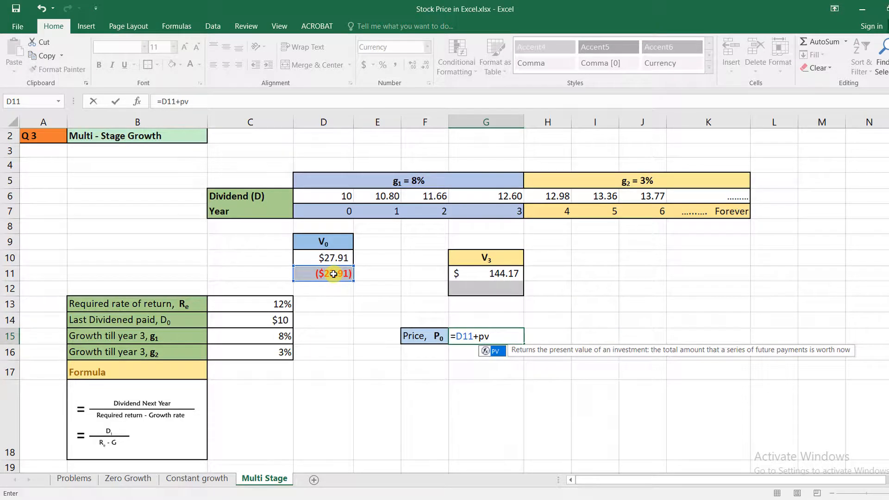
{"action": "double_click", "coordinate": [494, 351]}
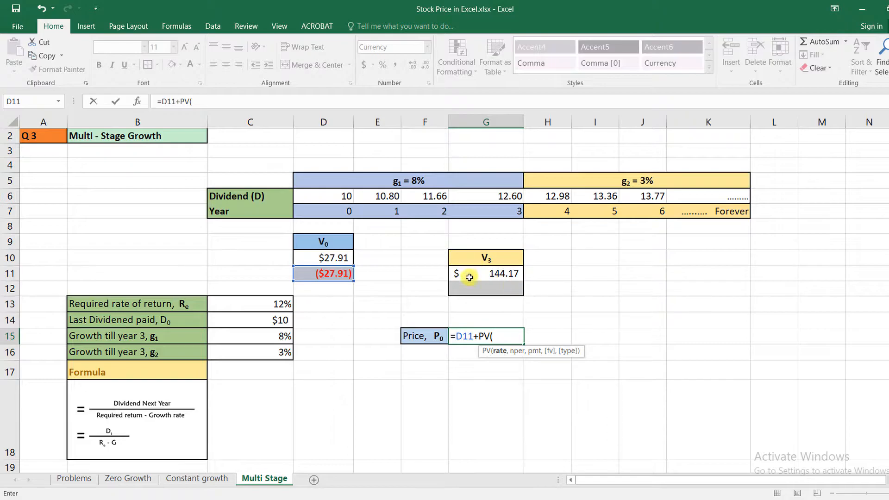
{"action": "left_click", "coordinate": [283, 302]}
{"action": "type", "text": ","}
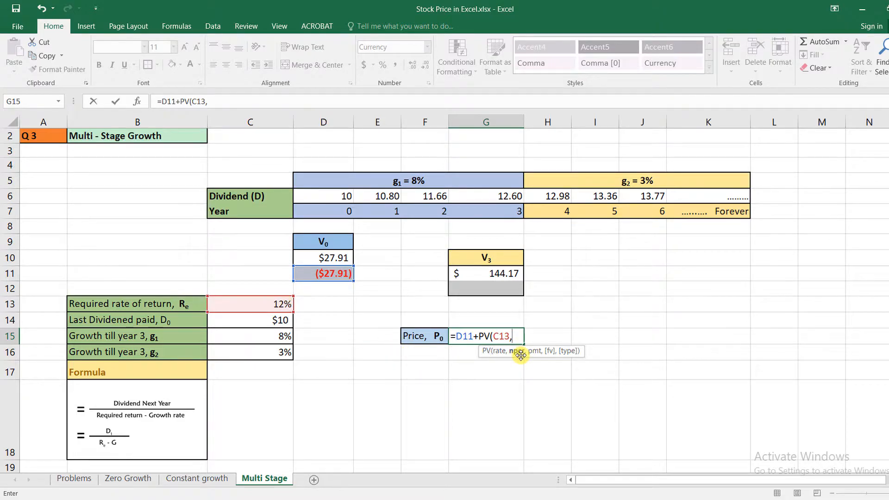
{"action": "left_click", "coordinate": [505, 213]}
{"action": "type", "text": ","}
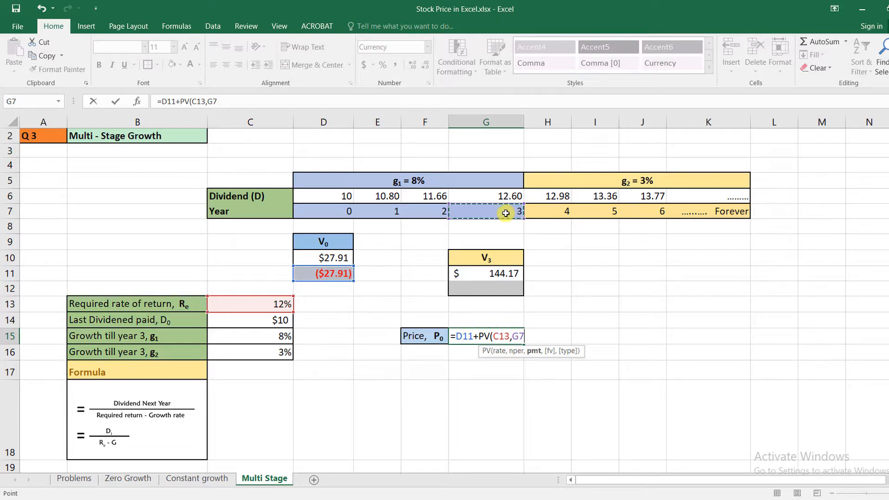
{"action": "type", "text": "0,"}
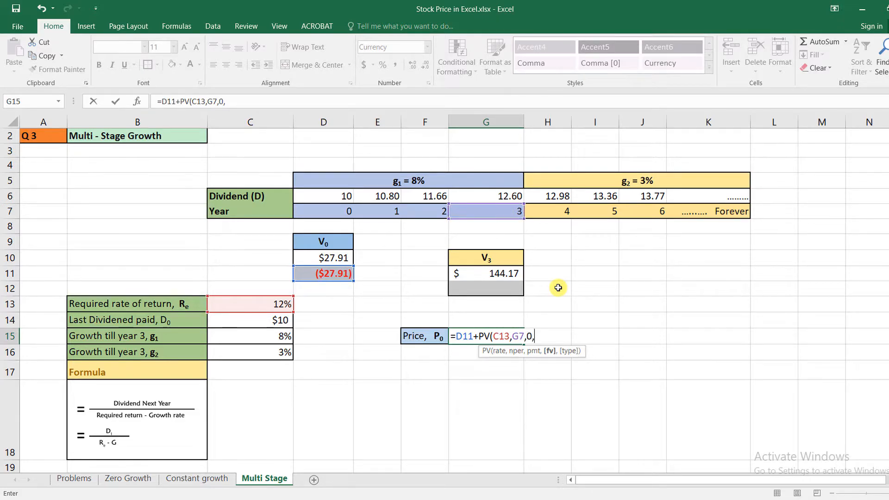
{"action": "left_click", "coordinate": [497, 273]}
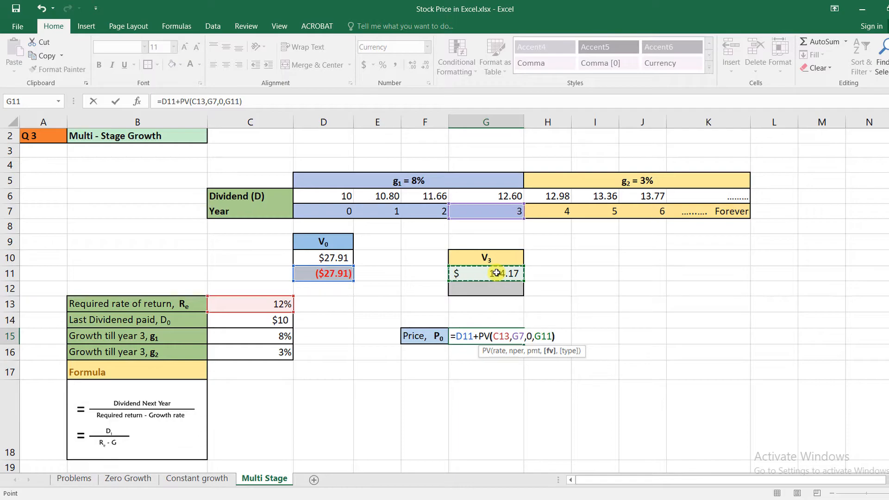
{"action": "type", "text": ")"}
{"action": "key", "text": "Return"}
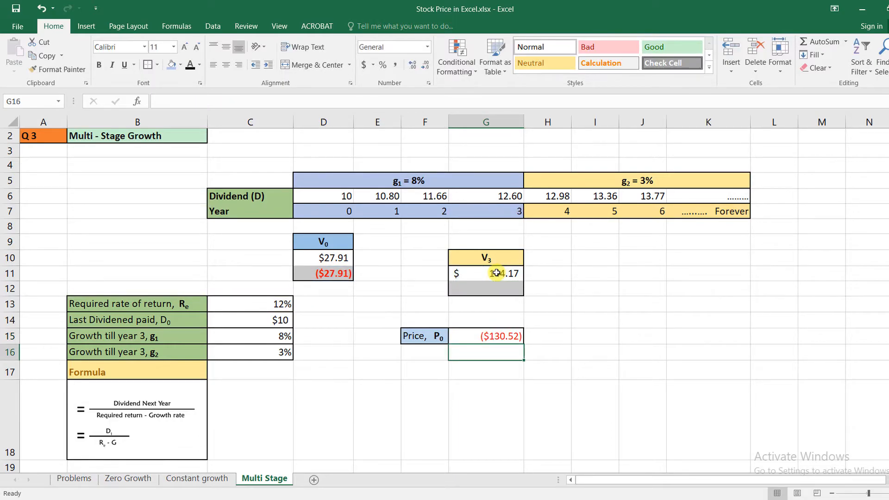
{"action": "left_click", "coordinate": [509, 334]}
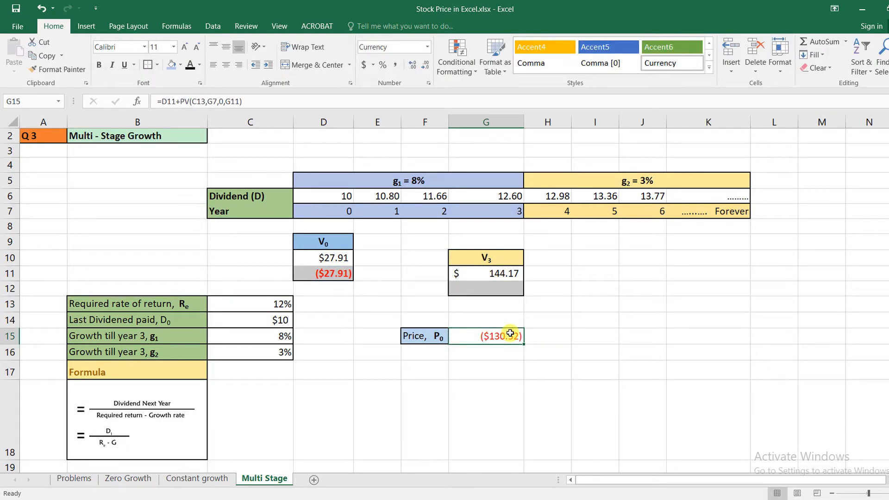